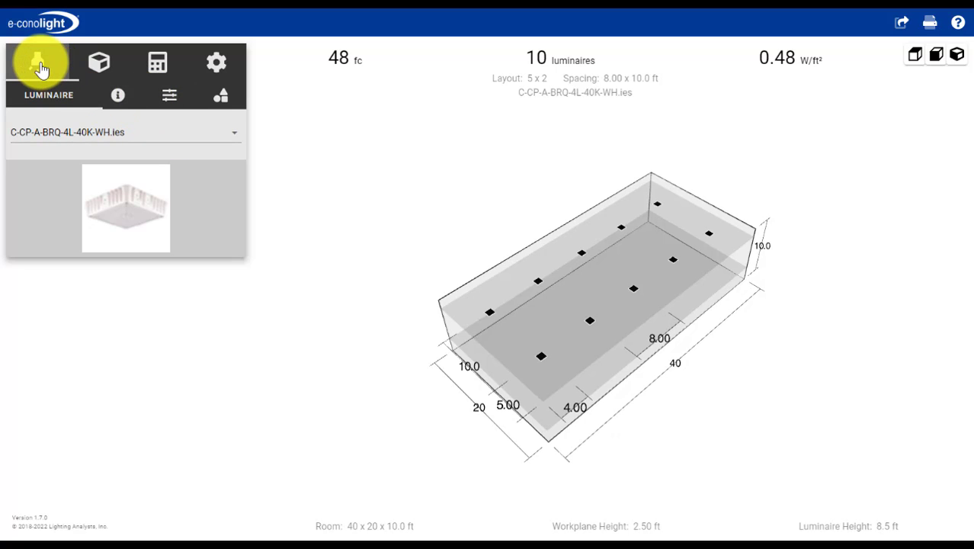
Select the C-HB-B-RD-27L-xxK-UL-xx.ies high bay, giving 2 luminaires (2×1) at 67 fc.
{"action": "left_click", "coordinate": [231, 131]}
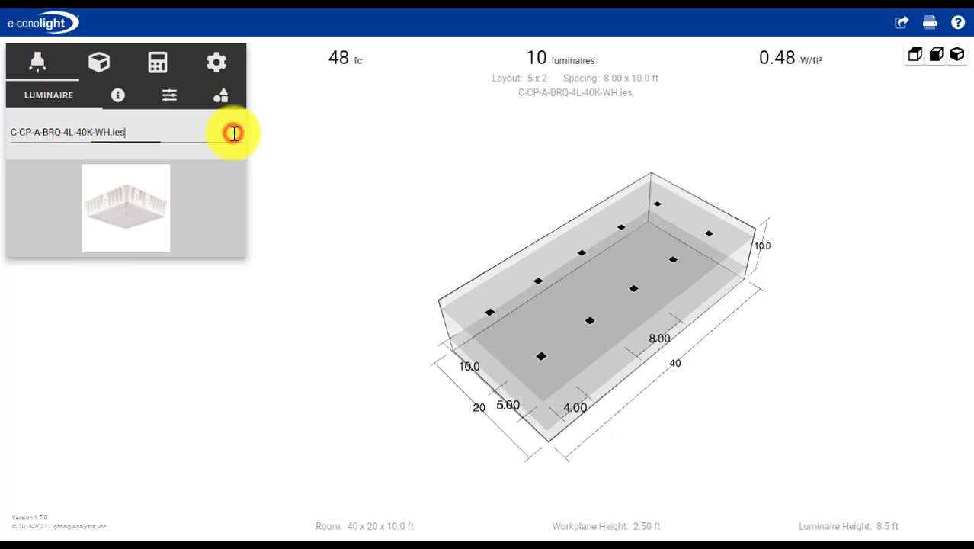
{"action": "scroll", "coordinate": [156, 189], "scroll_direction": "down", "scroll_amount": 3}
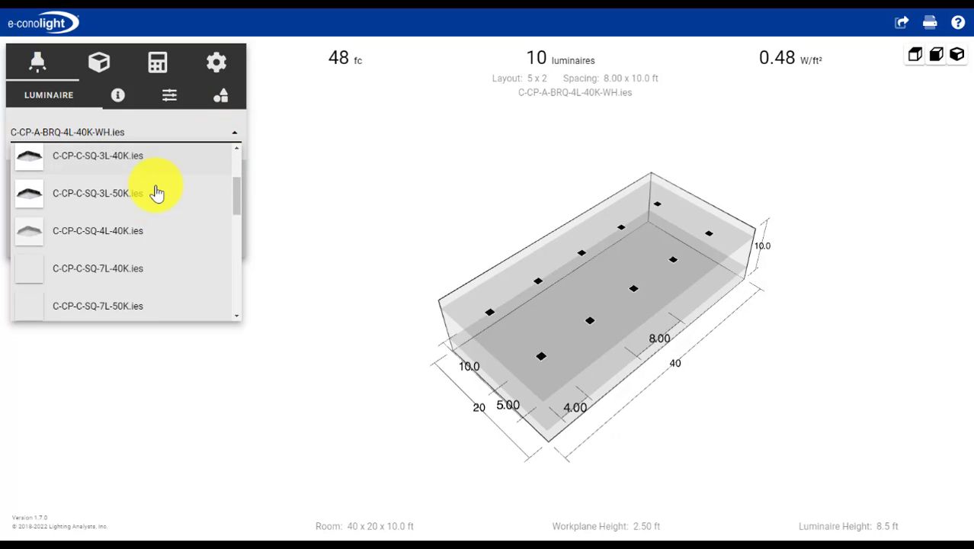
{"action": "scroll", "coordinate": [156, 191], "scroll_direction": "down", "scroll_amount": 5}
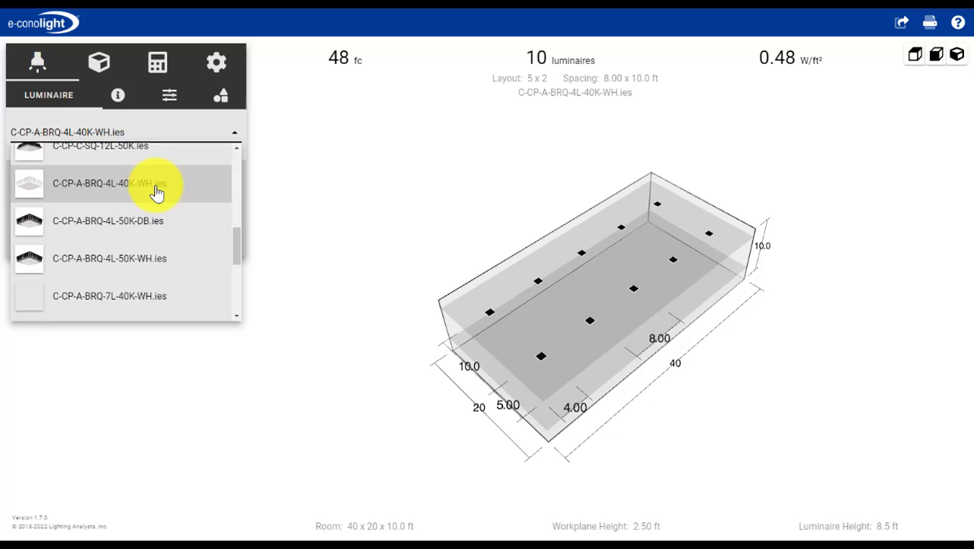
{"action": "scroll", "coordinate": [156, 191], "scroll_direction": "down", "scroll_amount": 5}
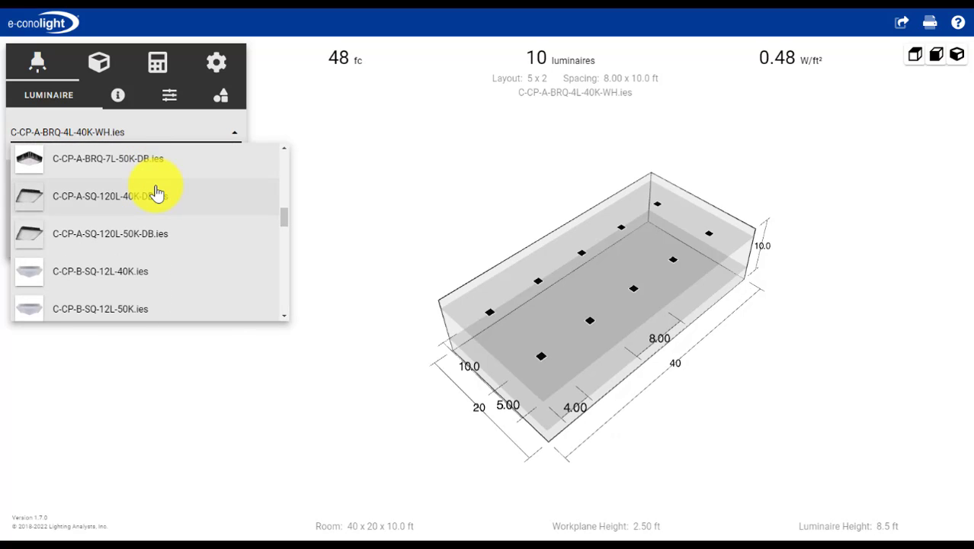
{"action": "scroll", "coordinate": [156, 192], "scroll_direction": "down", "scroll_amount": 5}
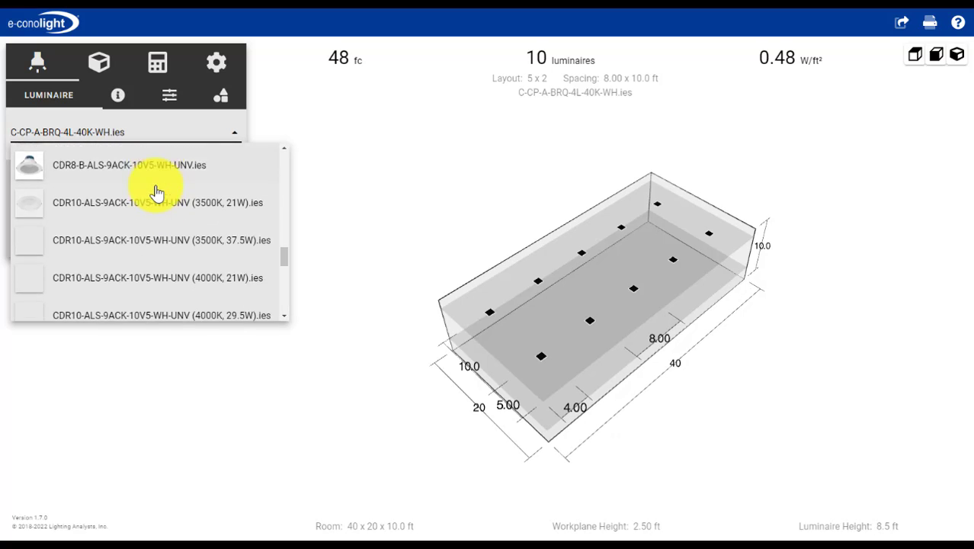
{"action": "scroll", "coordinate": [156, 193], "scroll_direction": "down", "scroll_amount": 5}
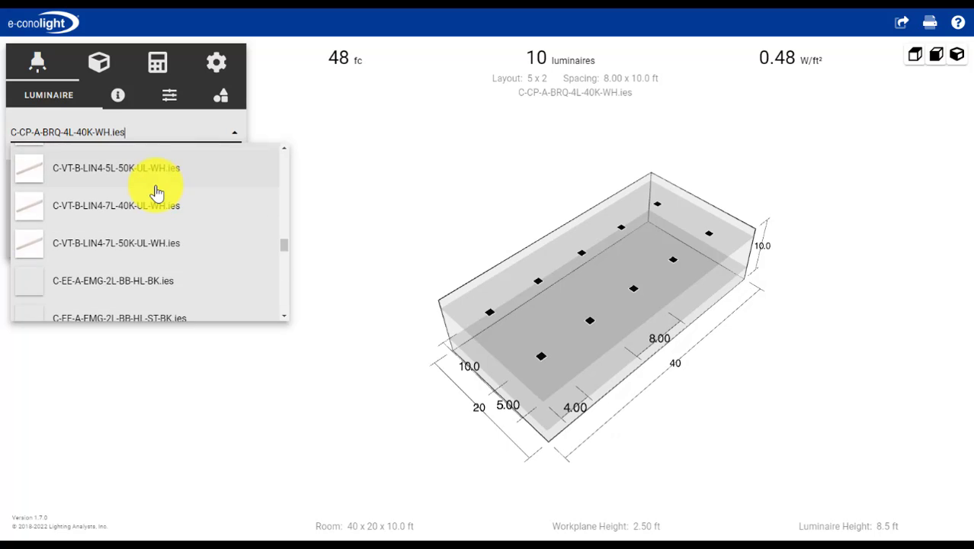
{"action": "scroll", "coordinate": [156, 193], "scroll_direction": "down", "scroll_amount": 5}
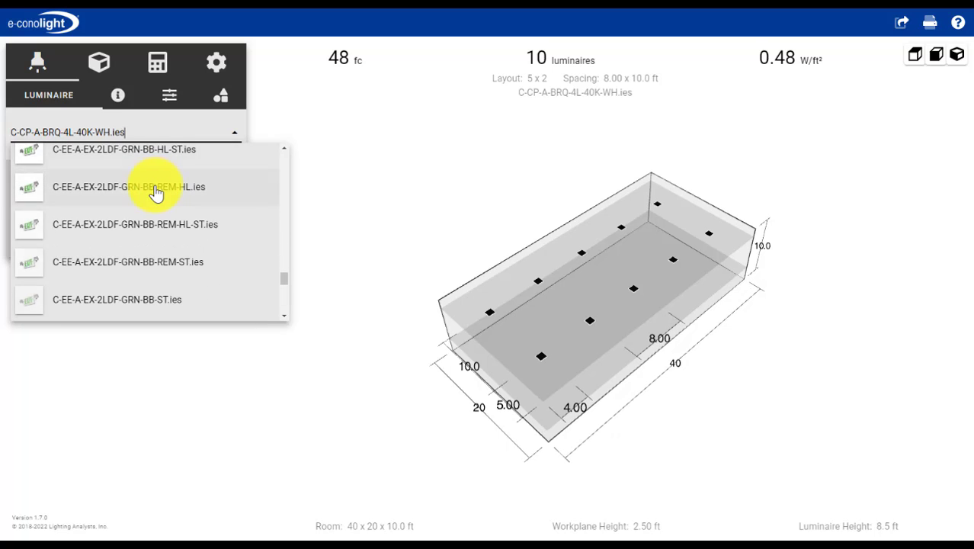
{"action": "scroll", "coordinate": [156, 193], "scroll_direction": "down", "scroll_amount": 5}
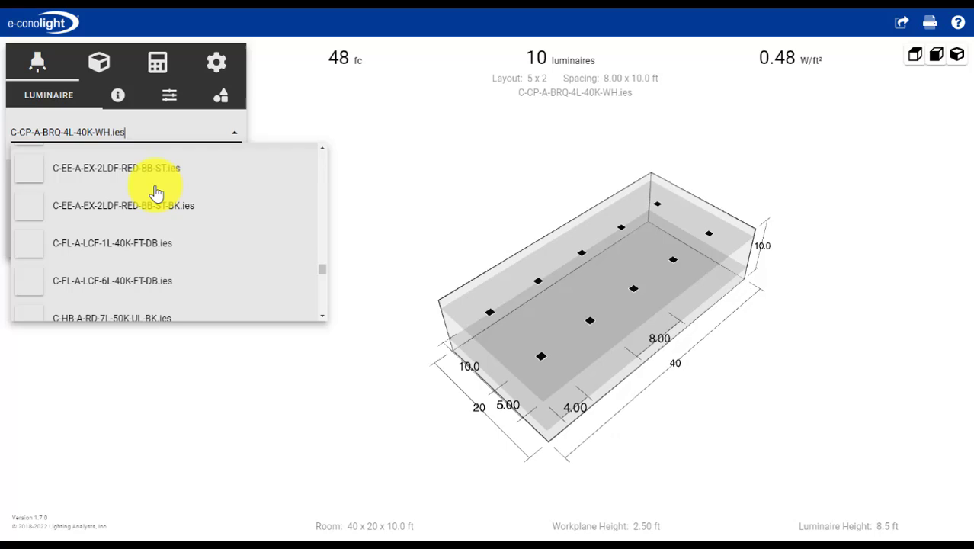
{"action": "scroll", "coordinate": [156, 193], "scroll_direction": "down", "scroll_amount": 5}
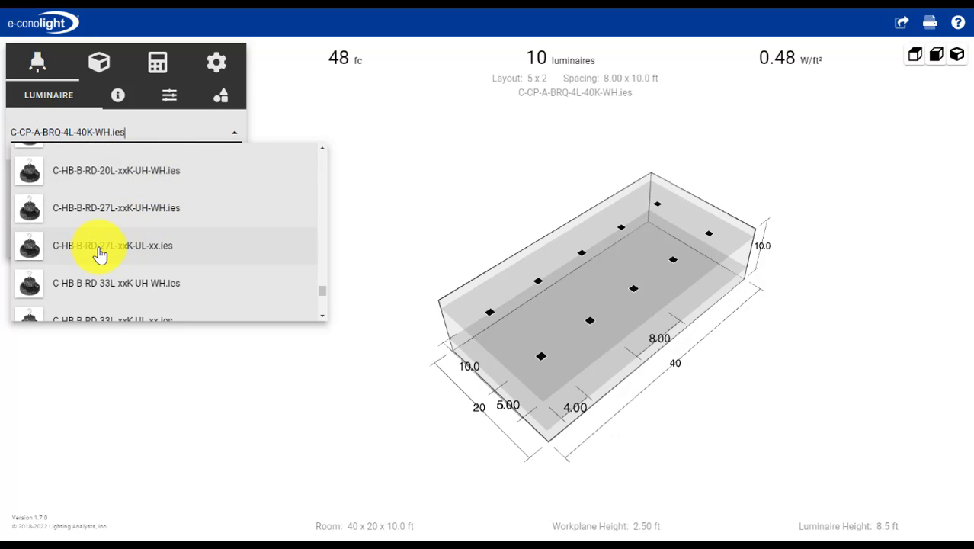
{"action": "left_click", "coordinate": [100, 245]}
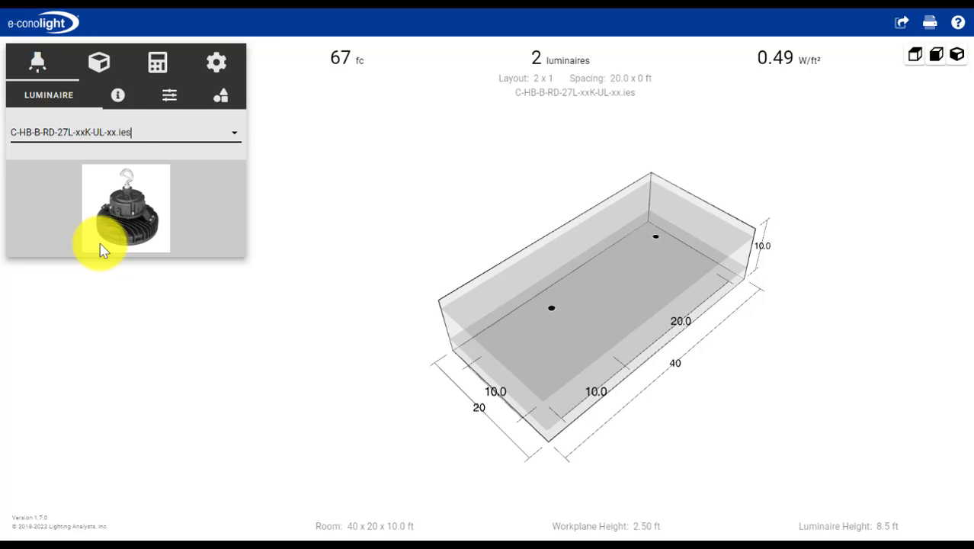
Show the luminaire details (196 W, driver factor 1.00) and keep the light loss factor at 1.00.
{"action": "left_click", "coordinate": [114, 99]}
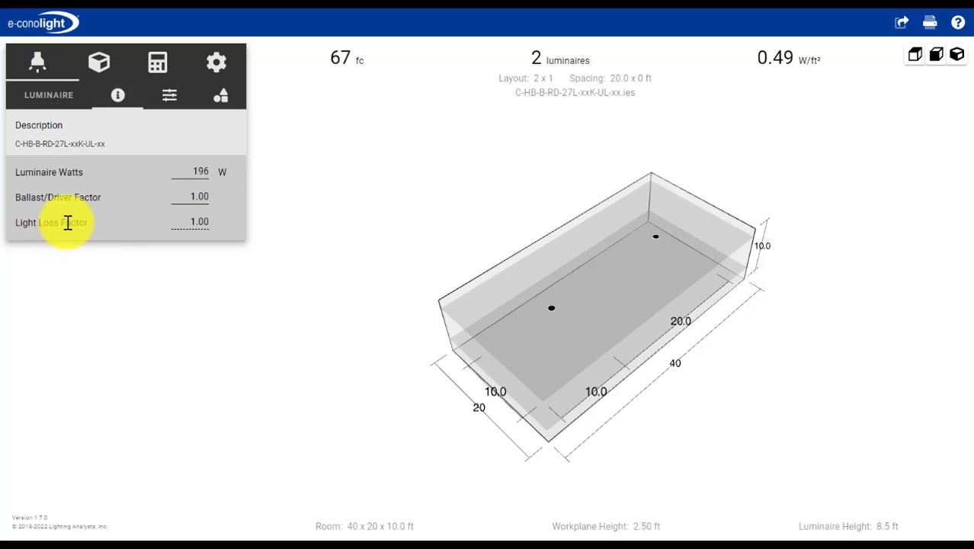
{"action": "left_click", "coordinate": [203, 233]}
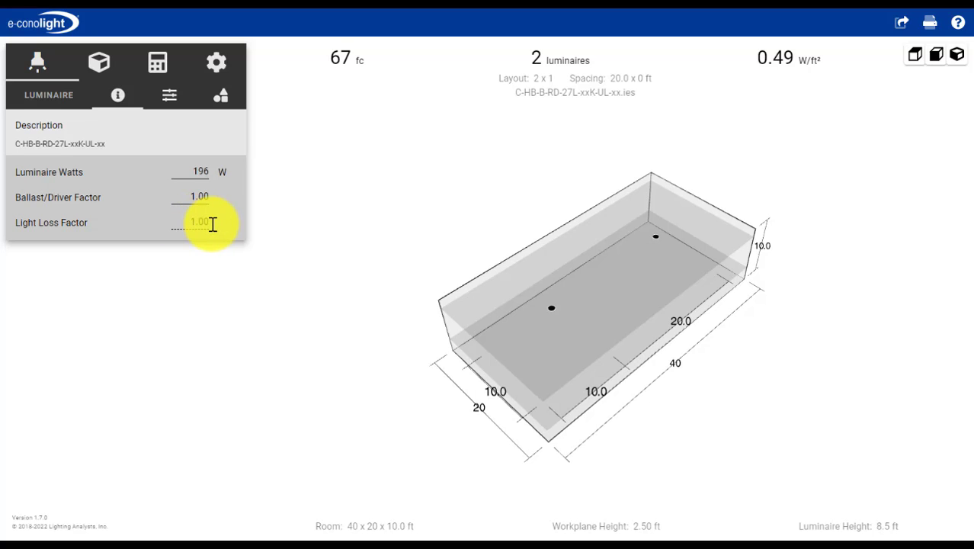
{"action": "left_click", "coordinate": [202, 221]}
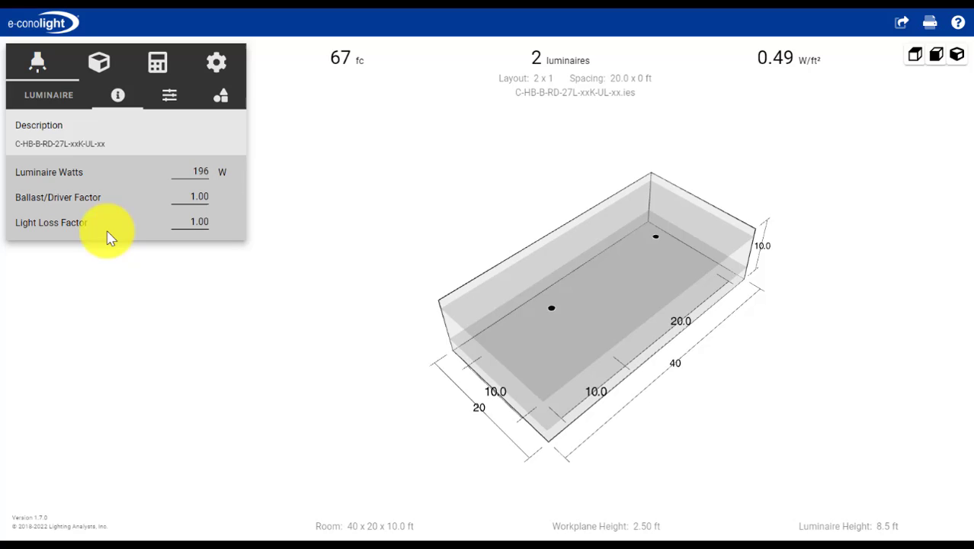
Set the room to 300 ft long, 220 ft wide and 30 ft high.
{"action": "left_click", "coordinate": [99, 65]}
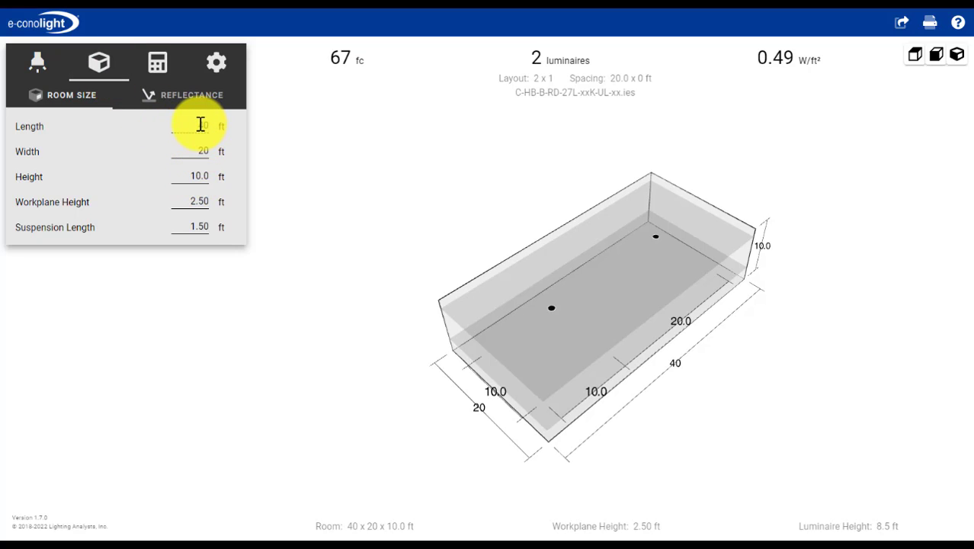
{"action": "double_click", "coordinate": [200, 124]}
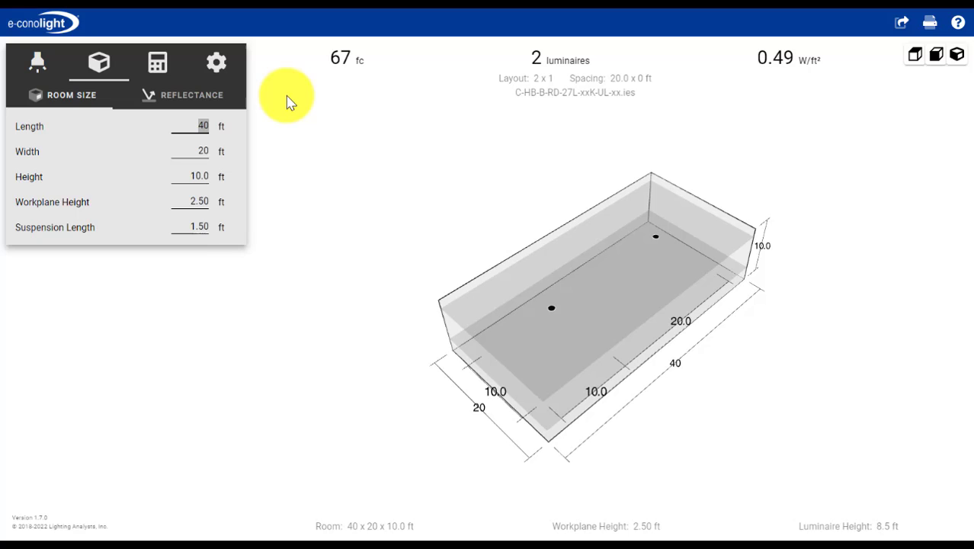
{"action": "type", "text": "300"}
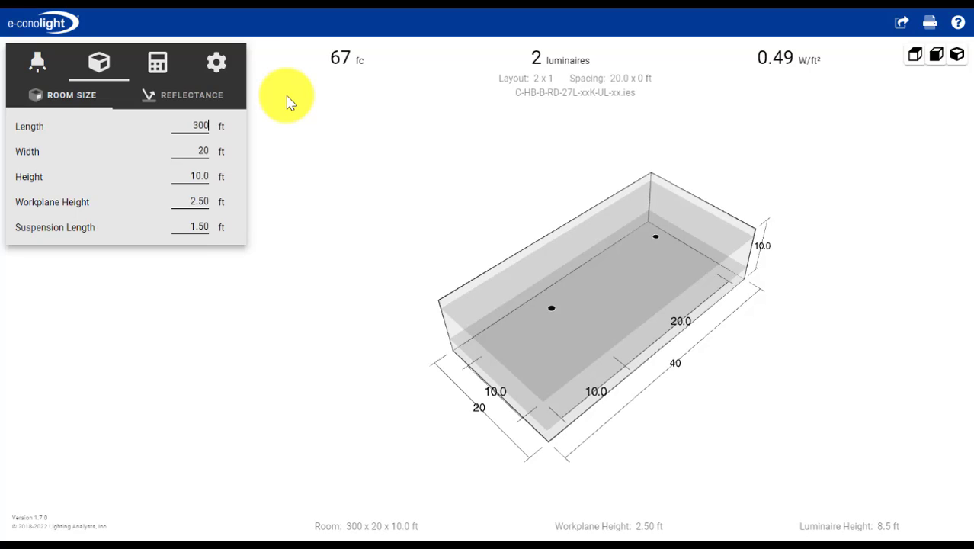
{"action": "key", "text": "Tab"}
{"action": "type", "text": "220"}
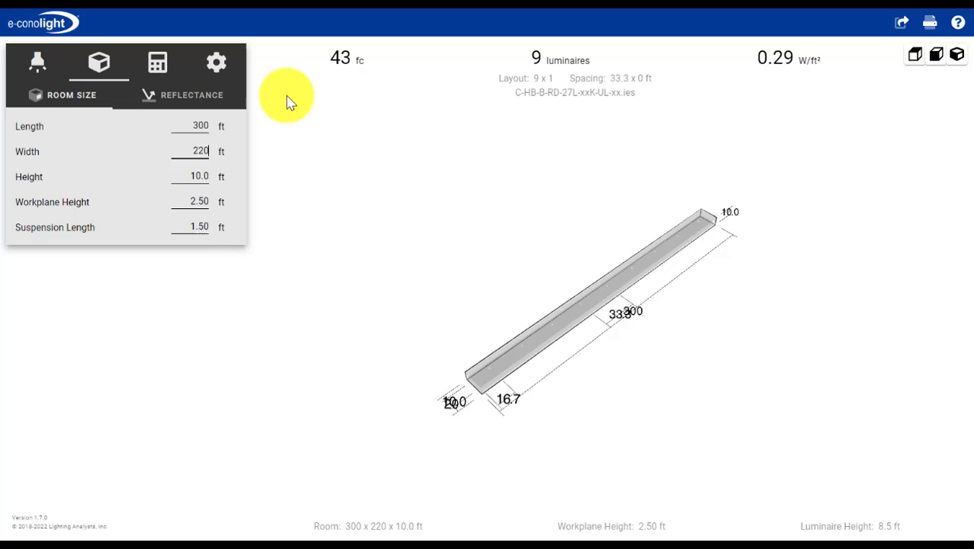
{"action": "key", "text": "Tab"}
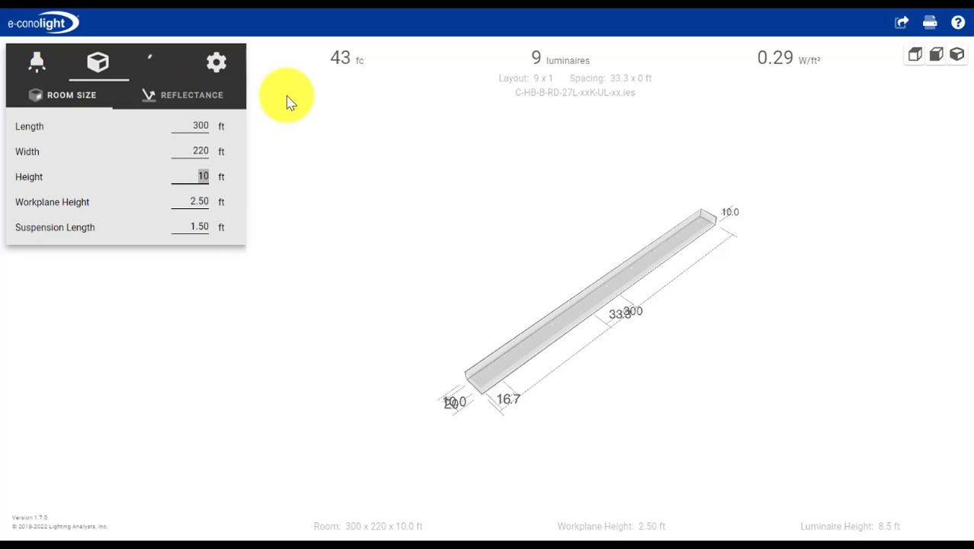
{"action": "type", "text": "30"}
{"action": "key", "text": "Tab"}
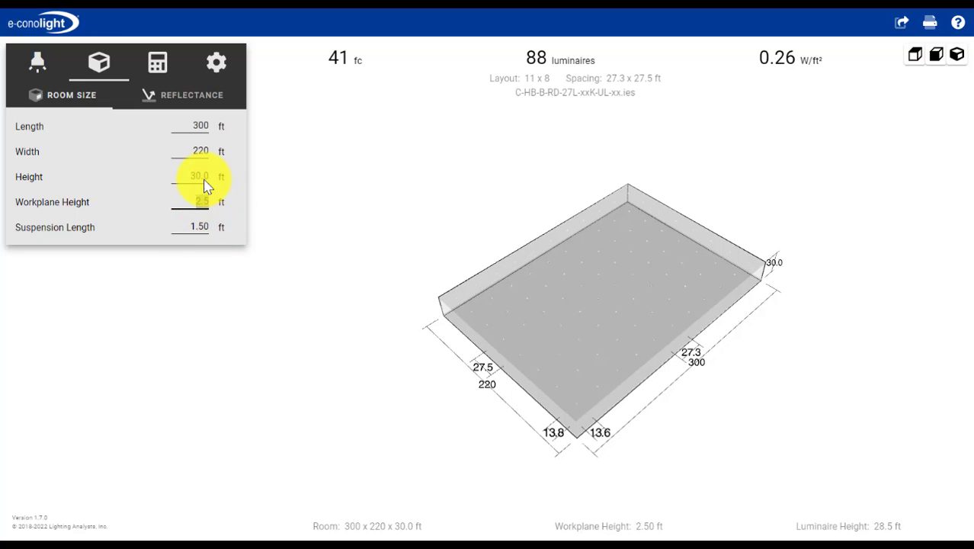
Review the reflectance values, then show the targets: 41 fc, 88 luminaires, 0.26 W/ft².
{"action": "left_click", "coordinate": [196, 94]}
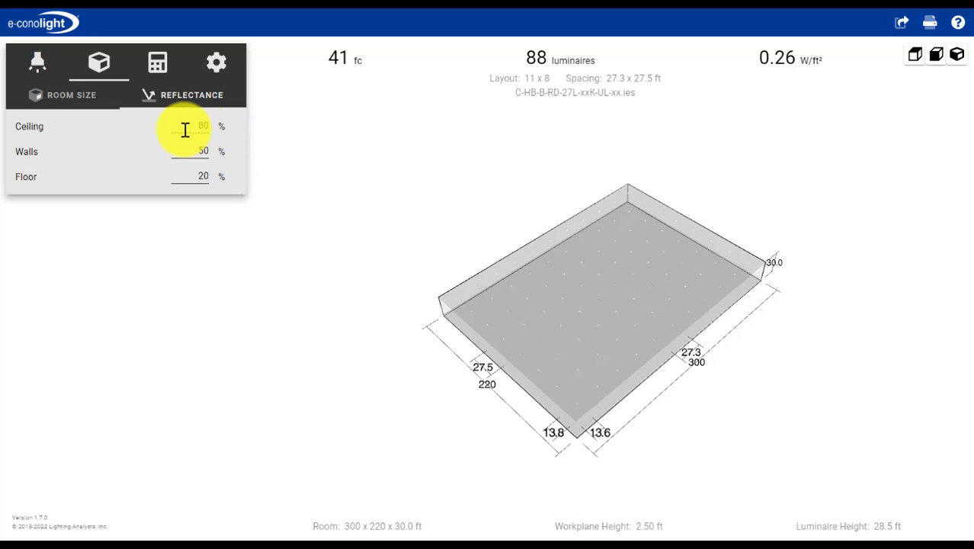
{"action": "left_click", "coordinate": [157, 64]}
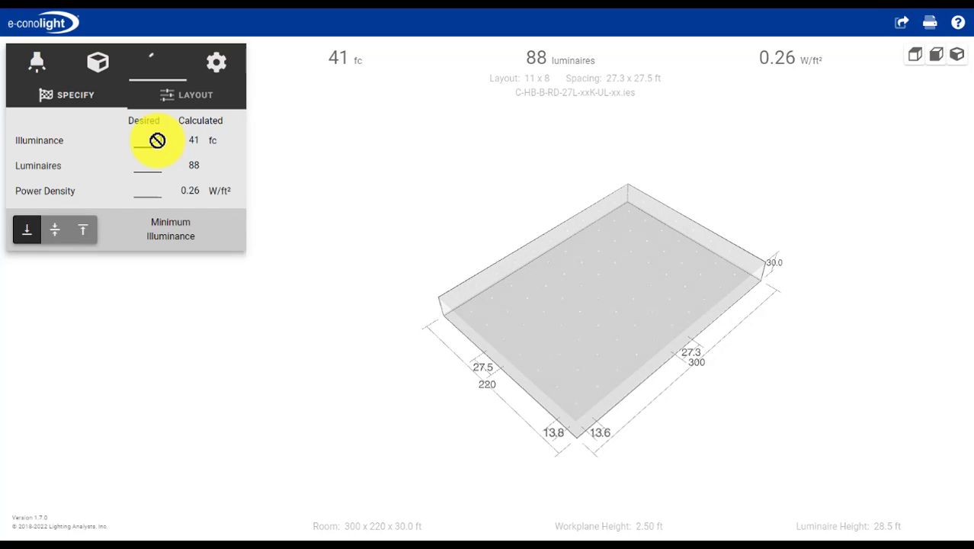
Enter a 30 fc desired illuminance (70 luminaires at 33 fc) and start a desired luminaire count.
{"action": "left_click", "coordinate": [160, 140]}
{"action": "type", "text": "30"}
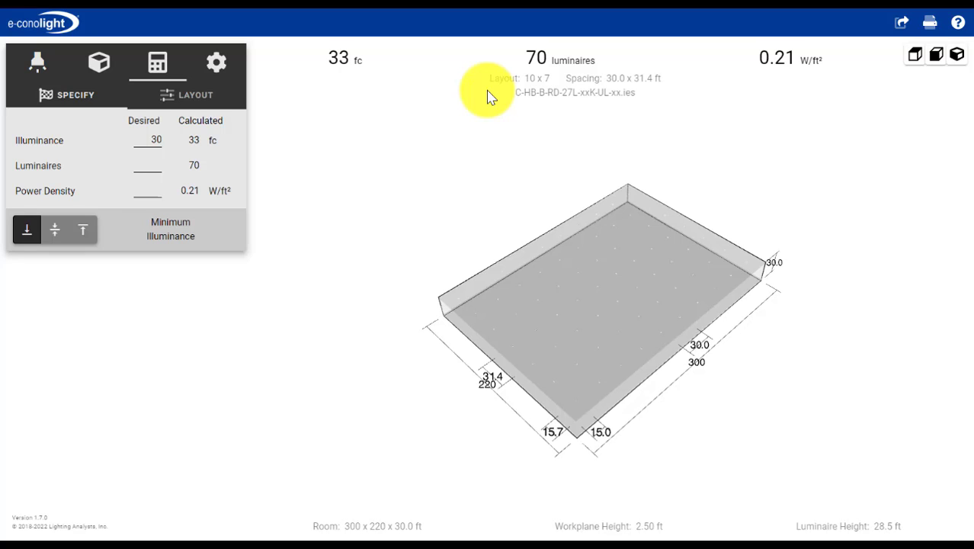
{"action": "left_click", "coordinate": [151, 165]}
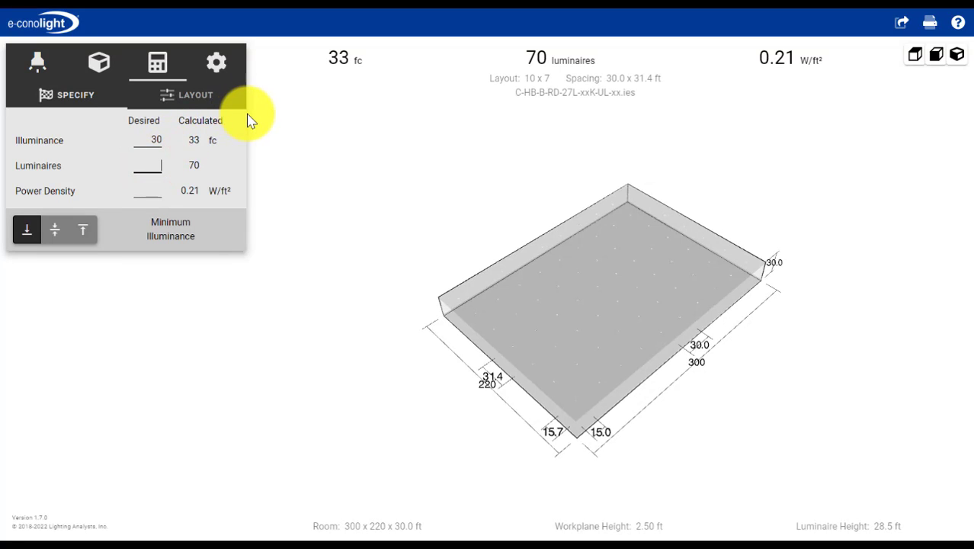
Try 56 desired luminaires (giving 54 at 25 fc), then restore the 30 fc minimum target.
{"action": "type", "text": "56"}
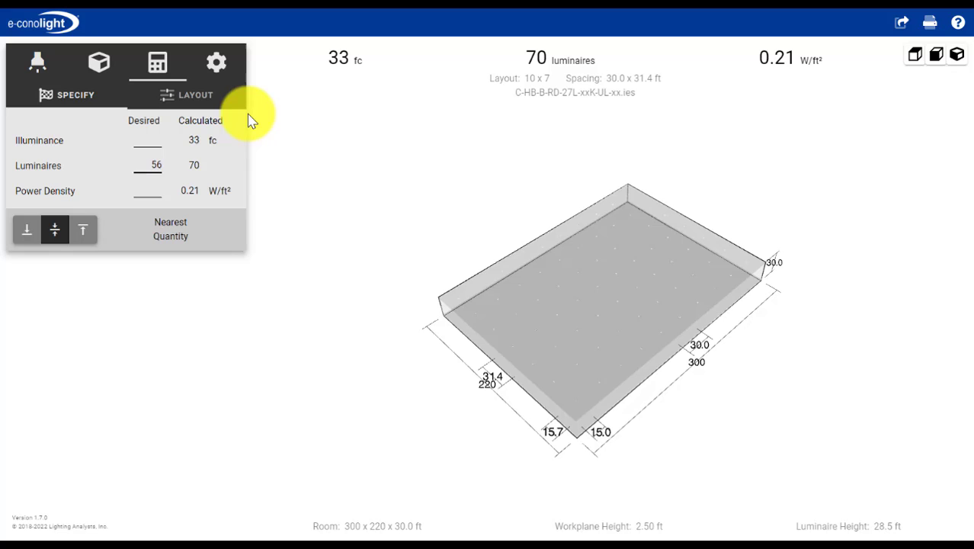
{"action": "left_click", "coordinate": [252, 121]}
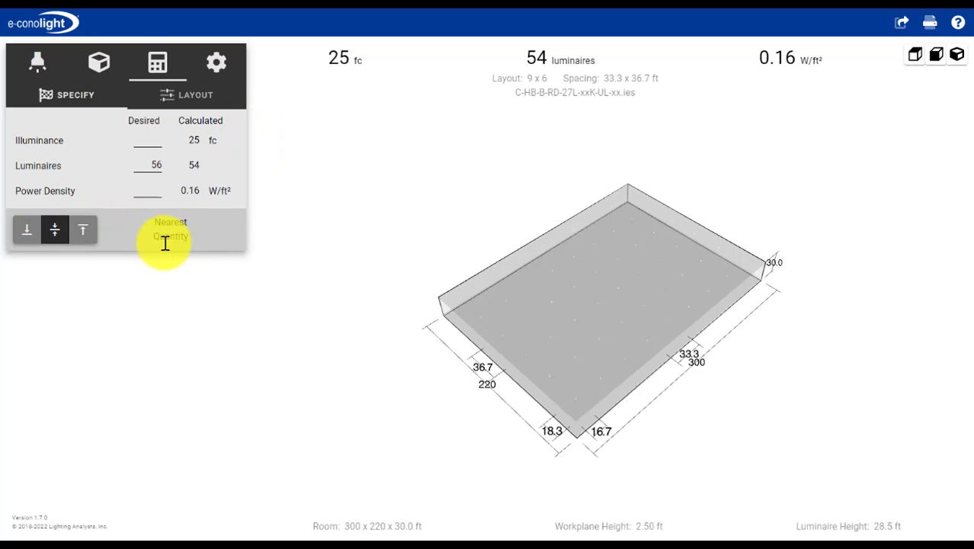
{"action": "left_click", "coordinate": [156, 165]}
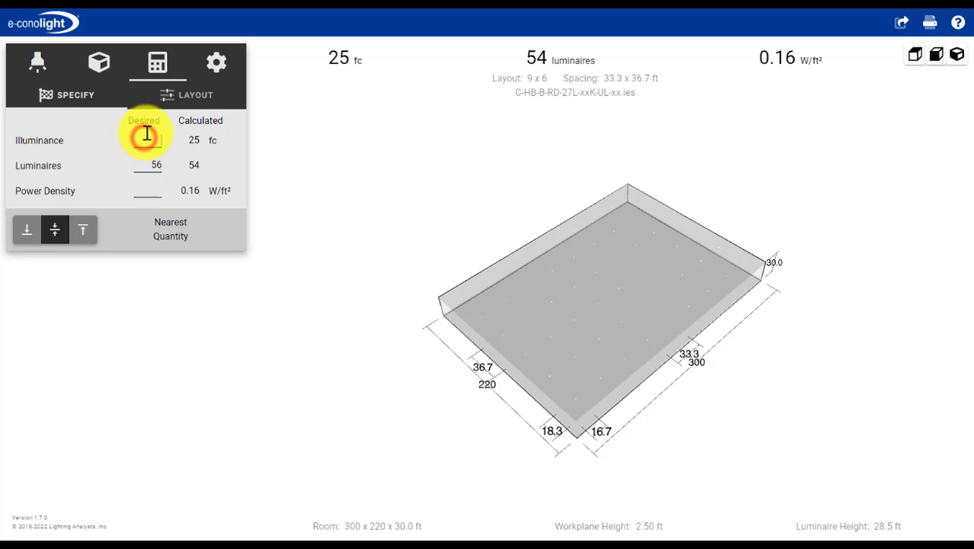
{"action": "left_click", "coordinate": [146, 134]}
{"action": "type", "text": "30"}
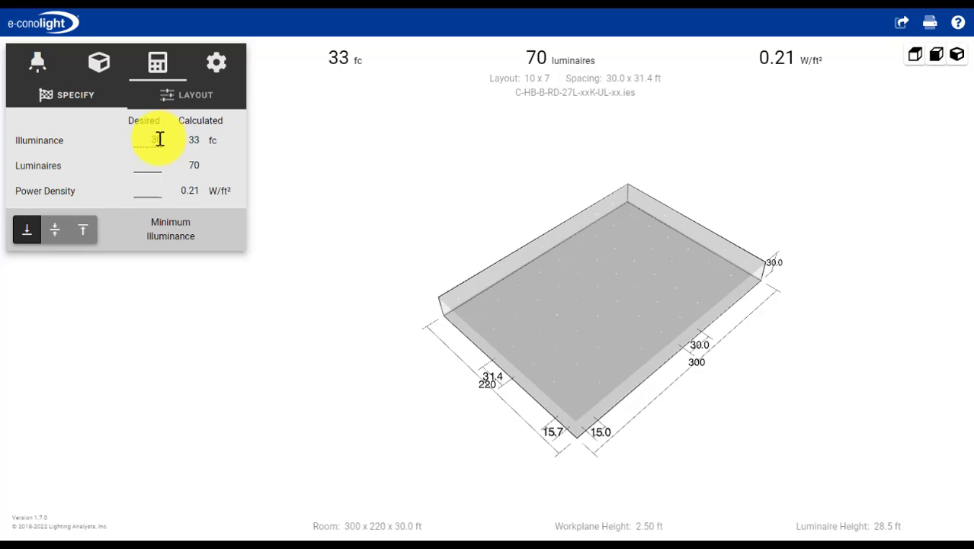
Set the layout to 8 × 7, giving 56 luminaires at 26 fc and 0.17 W/ft².
{"action": "left_click", "coordinate": [183, 98]}
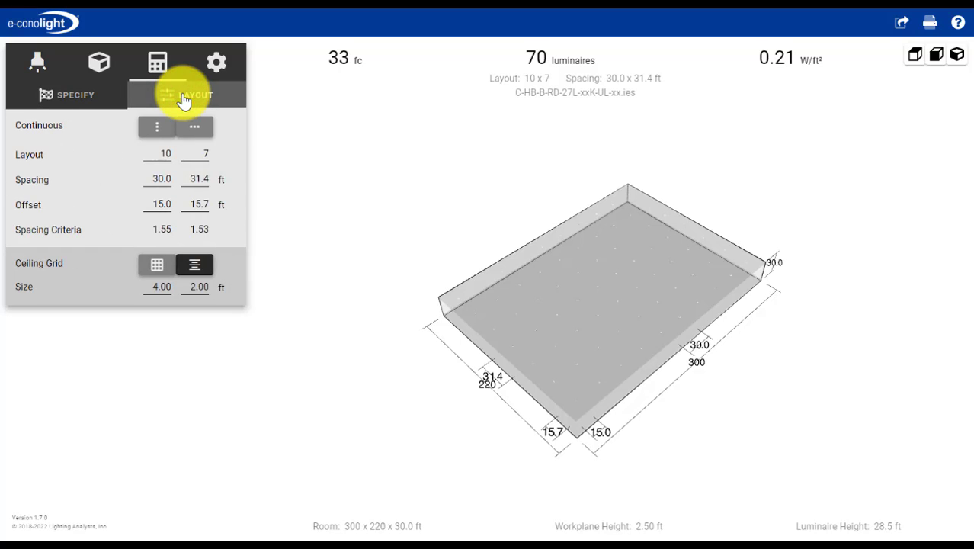
{"action": "left_click", "coordinate": [168, 150]}
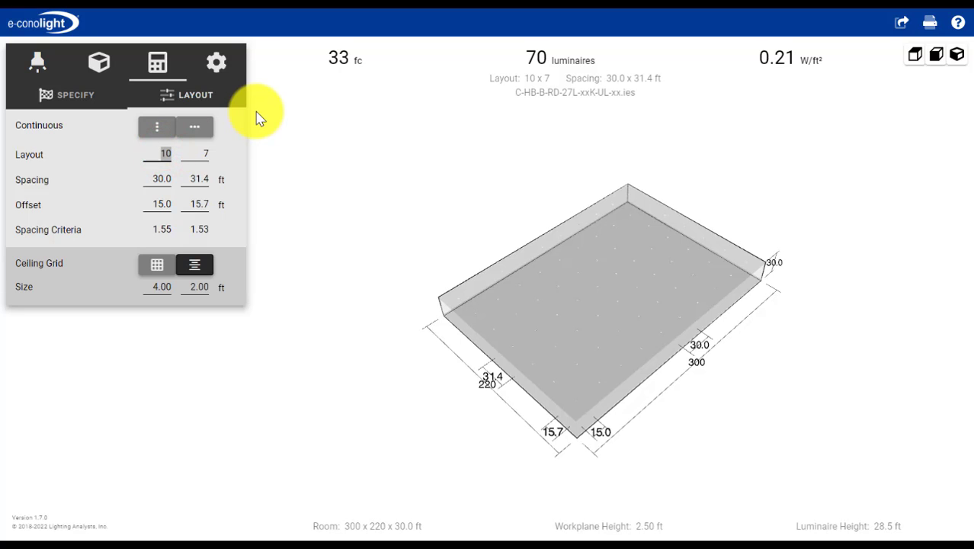
{"action": "key", "text": "Tab"}
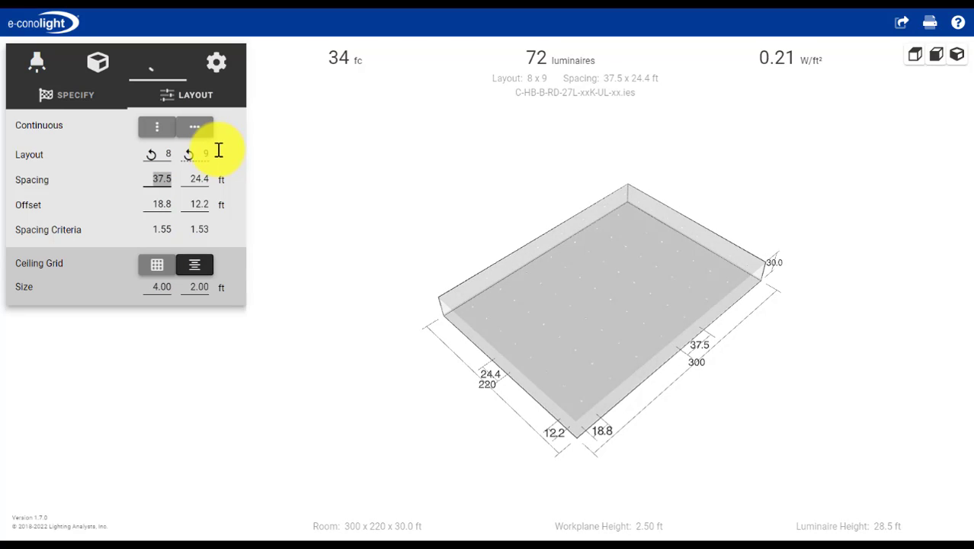
{"action": "type", "text": "7"}
{"action": "key", "text": "Return"}
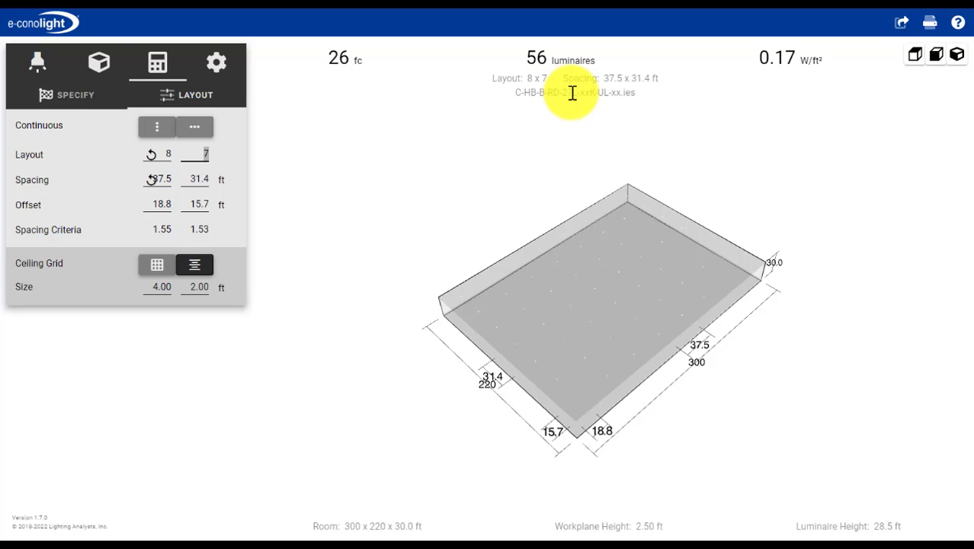
Switch the luminaire to C-HB-B-RD-33L-xxK-UL-xx.ies, raising the result to 31 fc at 0.20 W/ft².
{"action": "left_click", "coordinate": [39, 64]}
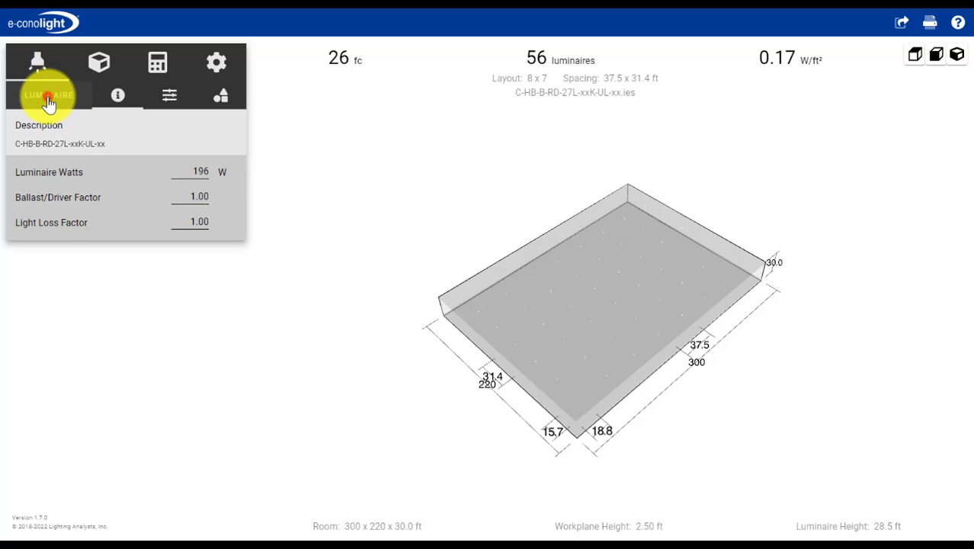
{"action": "left_click", "coordinate": [48, 98]}
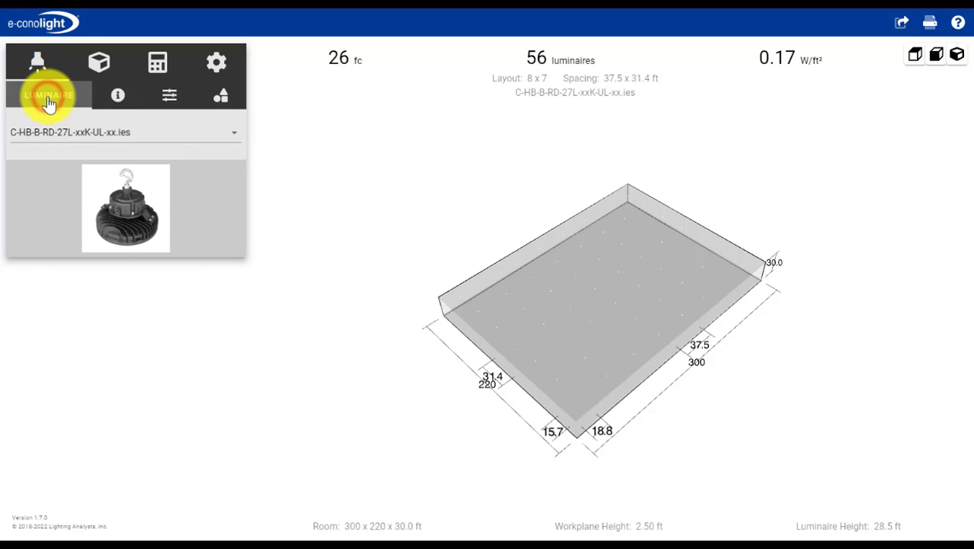
{"action": "left_click", "coordinate": [233, 131]}
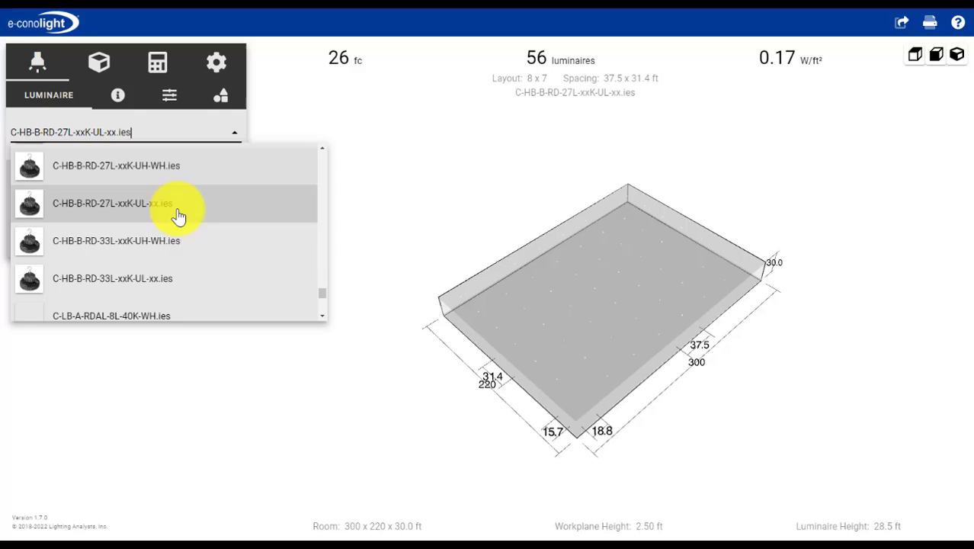
{"action": "scroll", "coordinate": [178, 217], "scroll_direction": "down", "scroll_amount": 2}
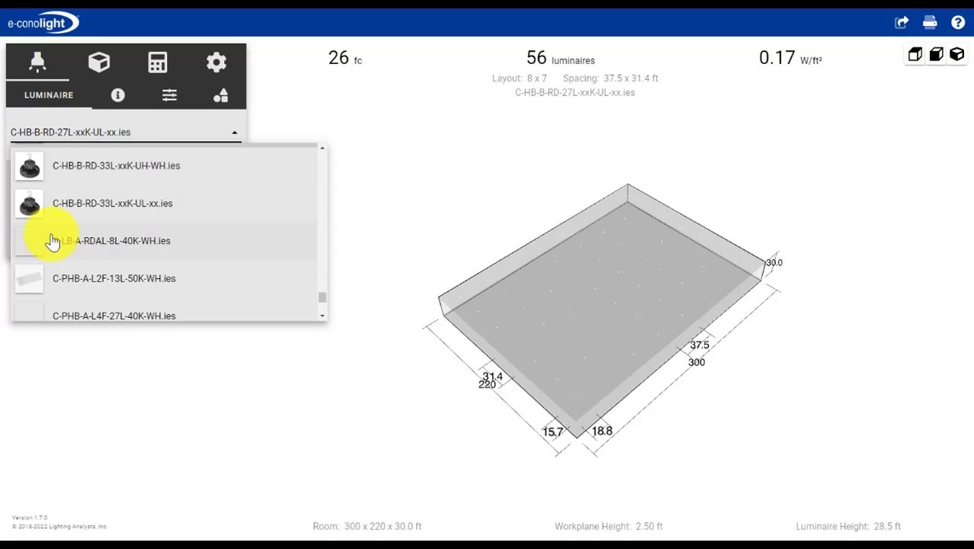
{"action": "left_click", "coordinate": [91, 204]}
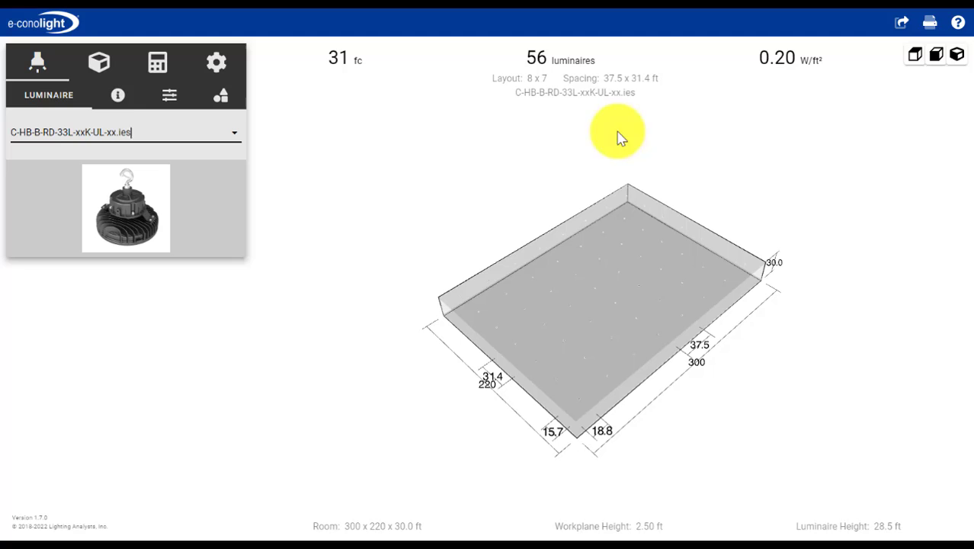
Inspect the room in top and 3-D views, then bring up the link and email sharing options.
{"action": "left_click", "coordinate": [912, 58]}
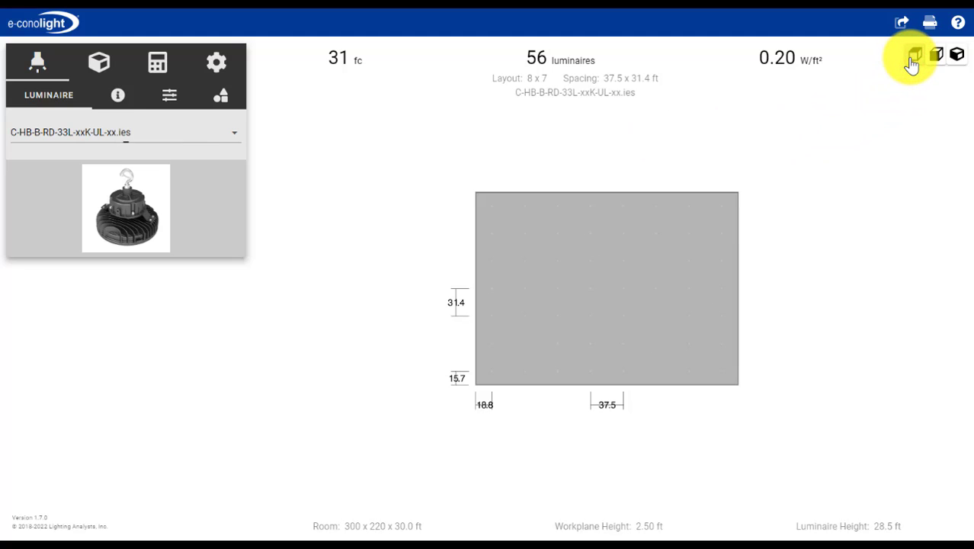
{"action": "left_click", "coordinate": [955, 60]}
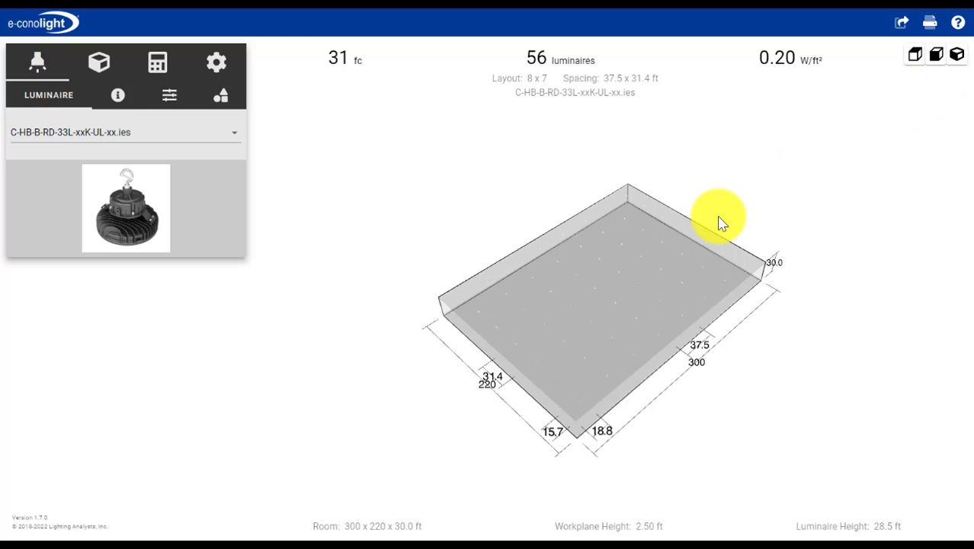
{"action": "left_click_drag", "start_coordinate": [720, 218], "coordinate": [705, 200]}
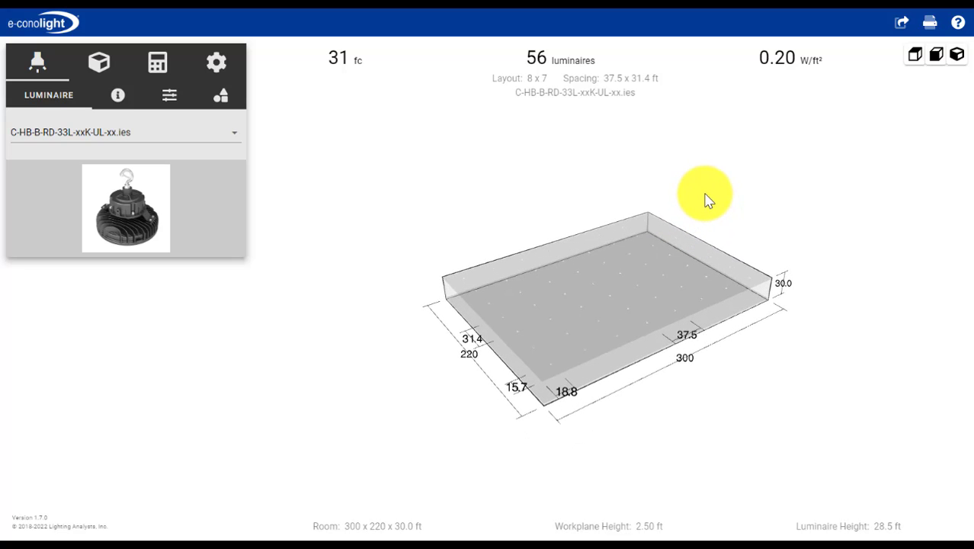
{"action": "scroll", "coordinate": [705, 199], "scroll_direction": "up", "scroll_amount": 2}
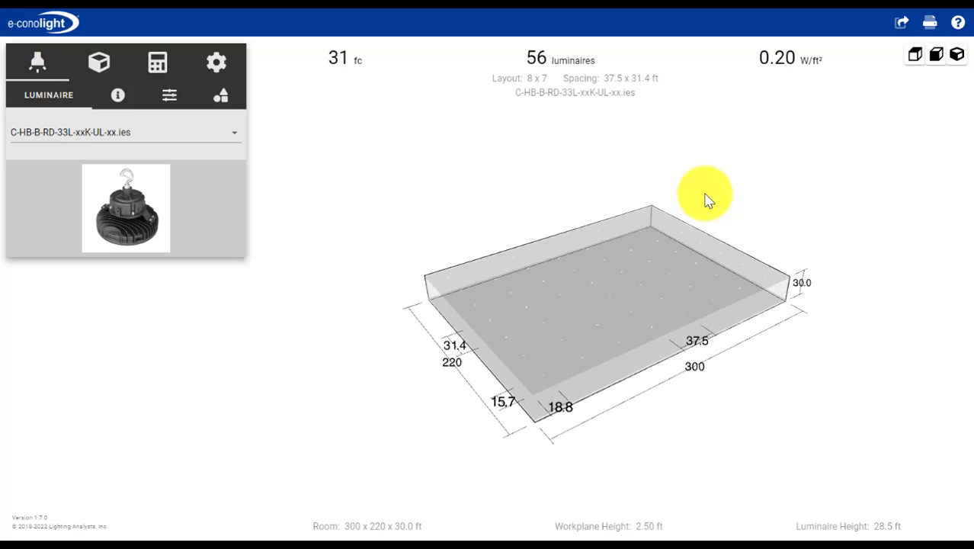
{"action": "scroll", "coordinate": [705, 199], "scroll_direction": "down", "scroll_amount": 1}
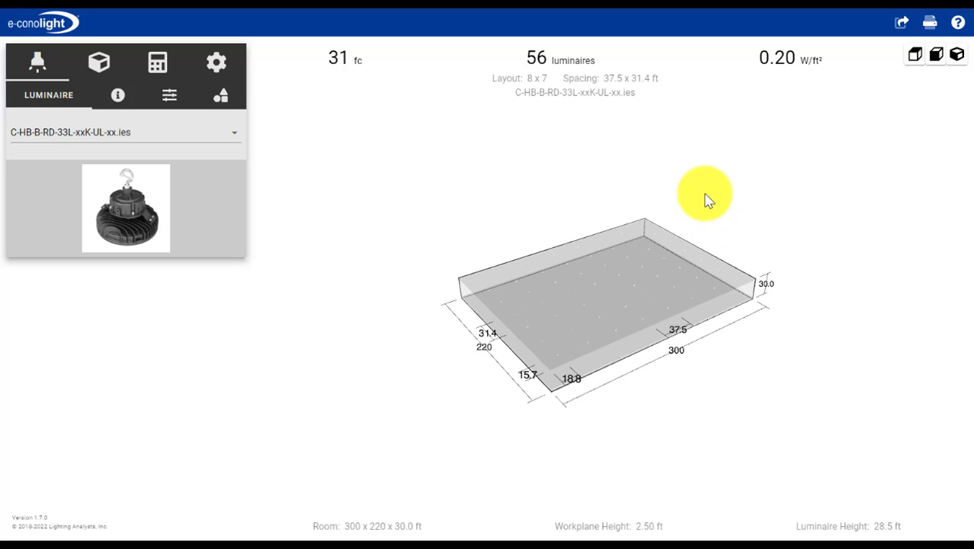
{"action": "scroll", "coordinate": [705, 200], "scroll_direction": "up", "scroll_amount": 2}
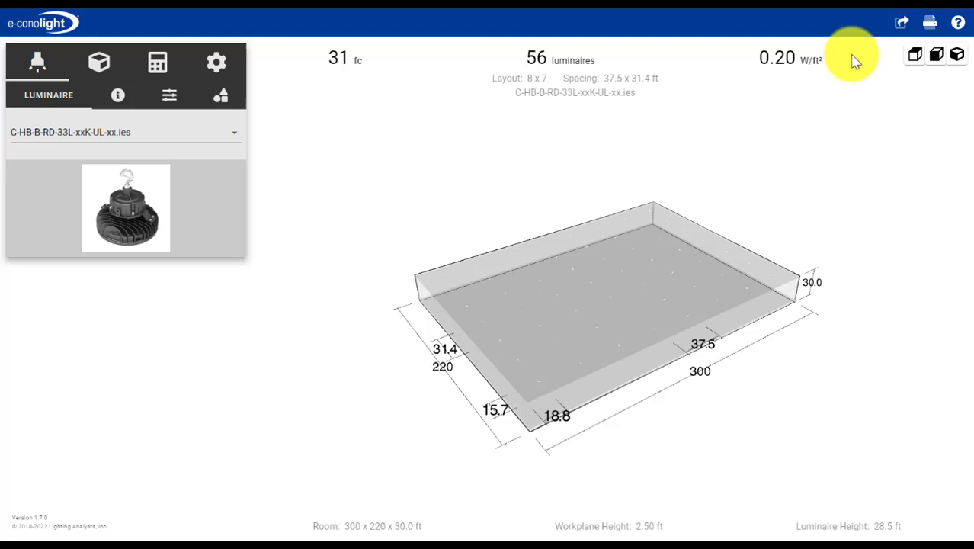
{"action": "left_click", "coordinate": [899, 29]}
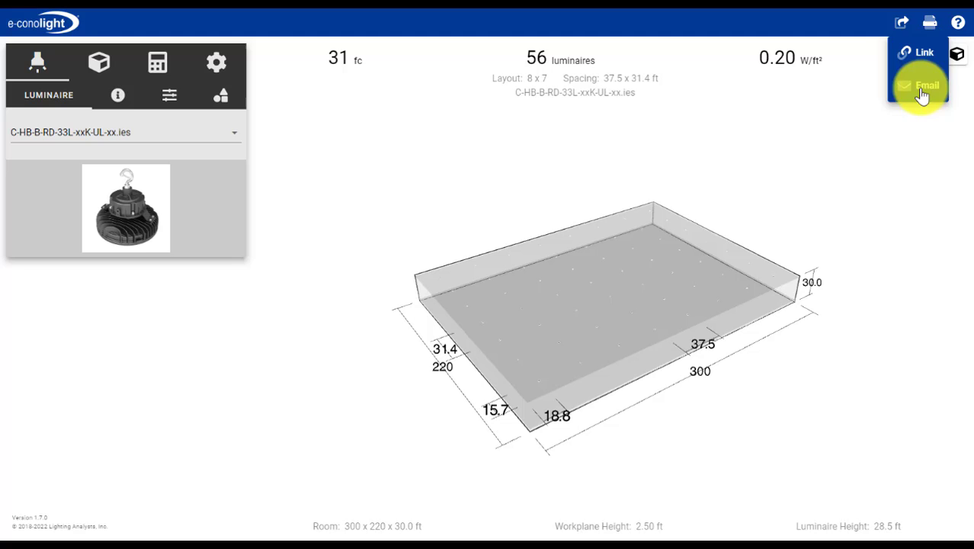
Dismiss the sharing menu and display the printable report for the 56-luminaire, 31 fc design.
{"action": "left_click", "coordinate": [926, 28]}
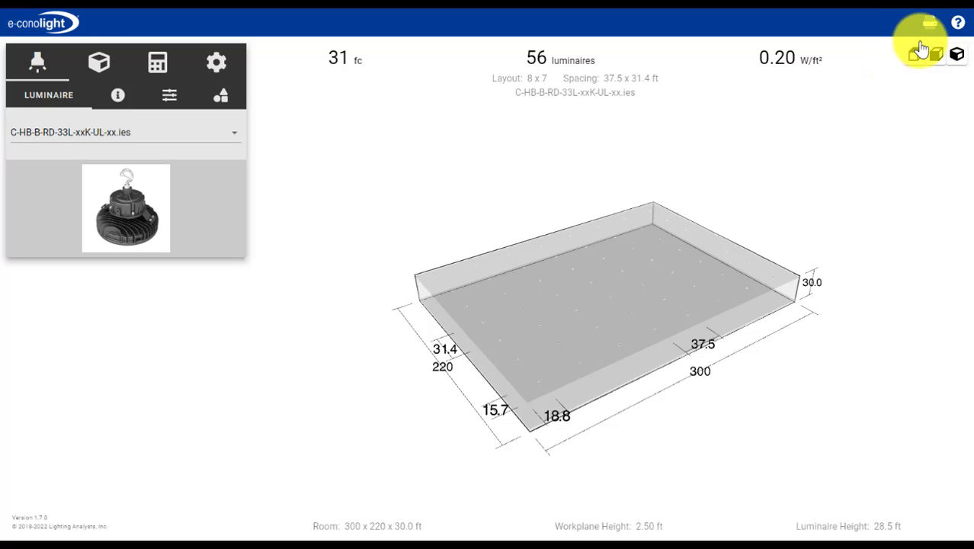
{"action": "left_click", "coordinate": [928, 29]}
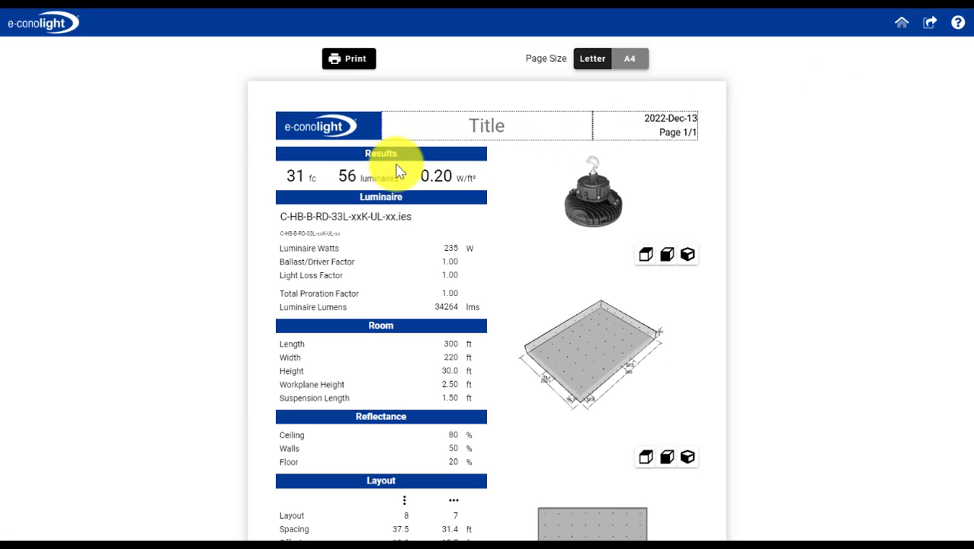
{"action": "scroll", "coordinate": [390, 178], "scroll_direction": "down", "scroll_amount": 3}
{"action": "scroll", "coordinate": [388, 181], "scroll_direction": "up", "scroll_amount": 2}
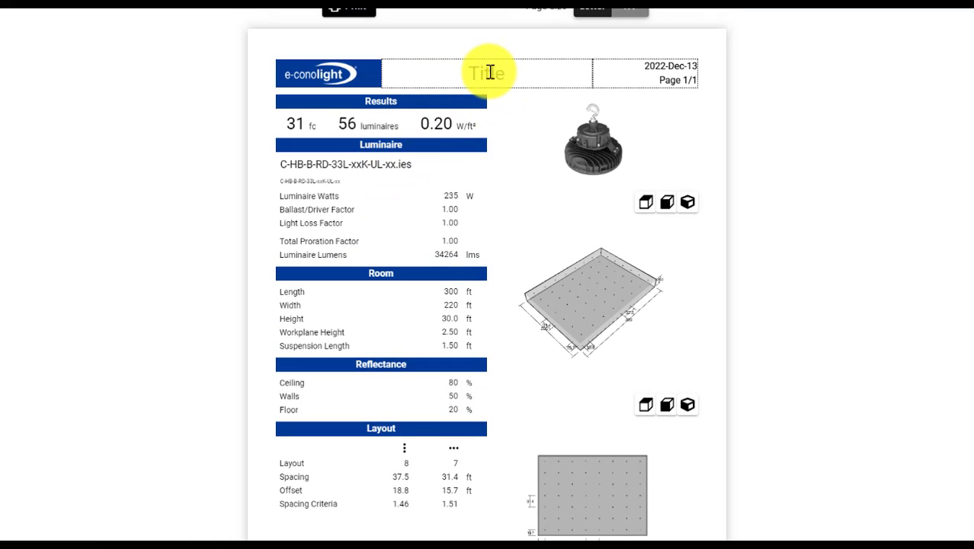
{"action": "left_click", "coordinate": [483, 72]}
{"action": "left_click", "coordinate": [464, 72]}
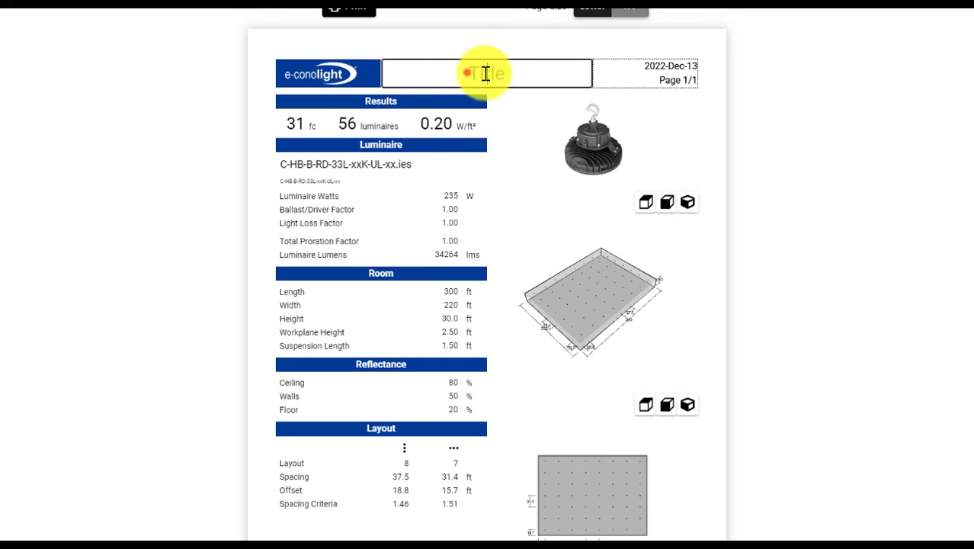
{"action": "scroll", "coordinate": [491, 111], "scroll_direction": "down", "scroll_amount": 2}
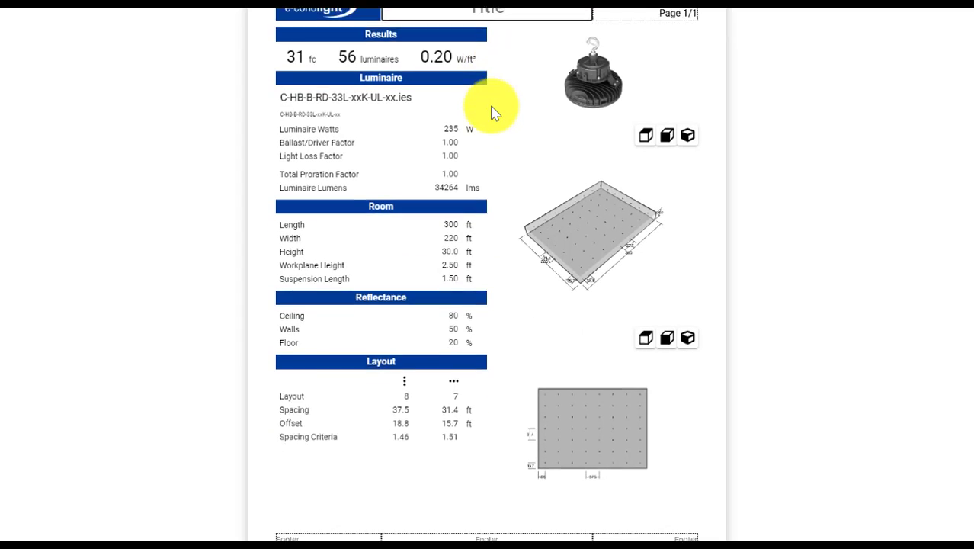
{"action": "left_click", "coordinate": [317, 488]}
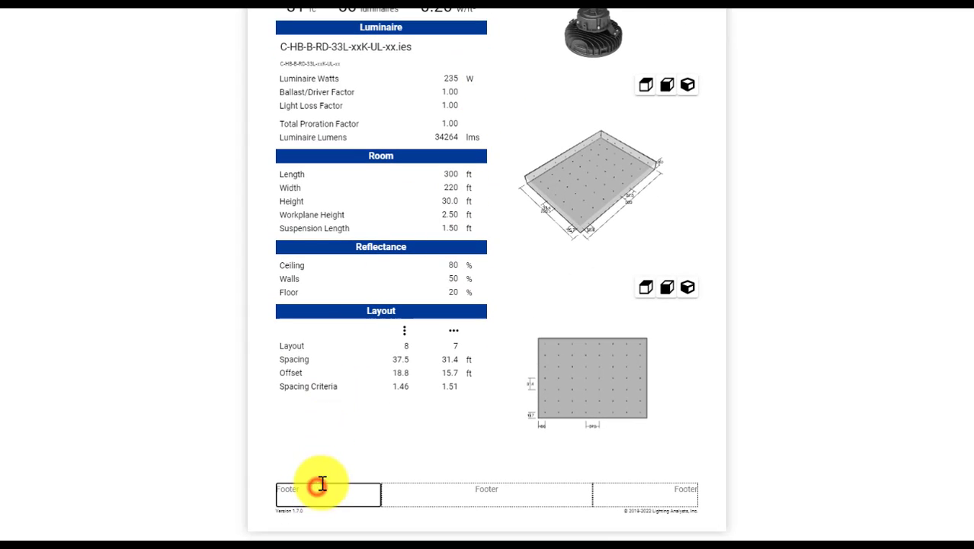
{"action": "left_click", "coordinate": [427, 493]}
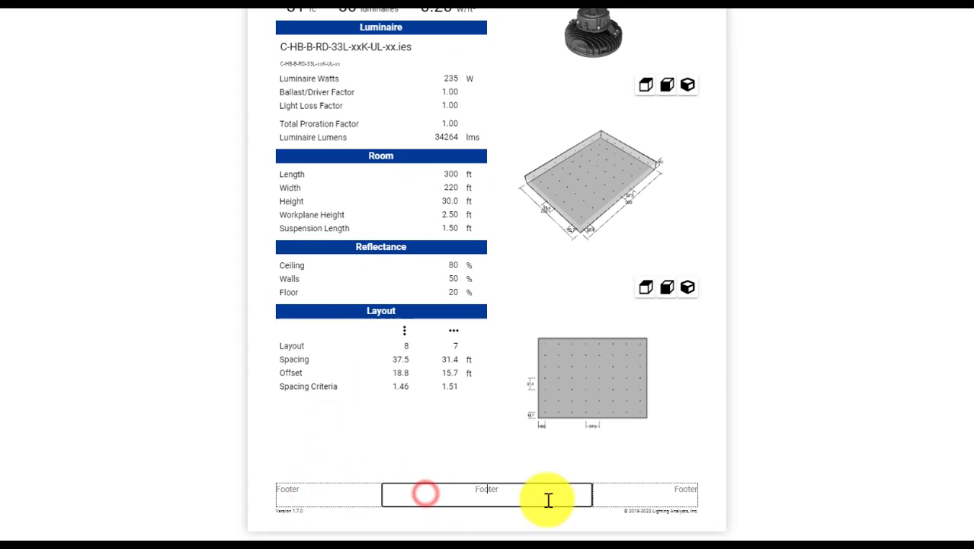
{"action": "left_click", "coordinate": [636, 496]}
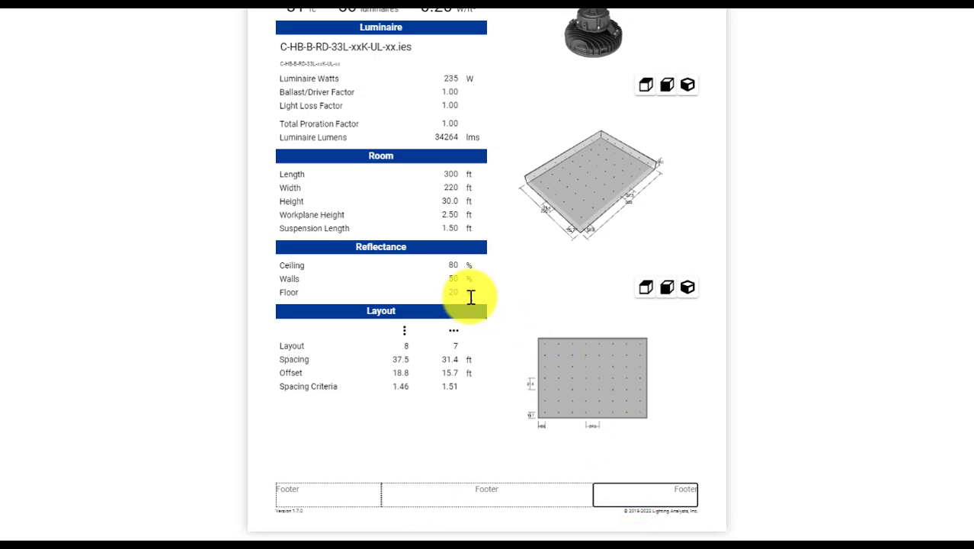
Tilt the report's 3-D room picture to a flatter oblique angle and enlarge the 8 × 7 layout plan.
{"action": "left_click", "coordinate": [588, 194]}
{"action": "scroll", "coordinate": [588, 195], "scroll_direction": "up", "scroll_amount": 2}
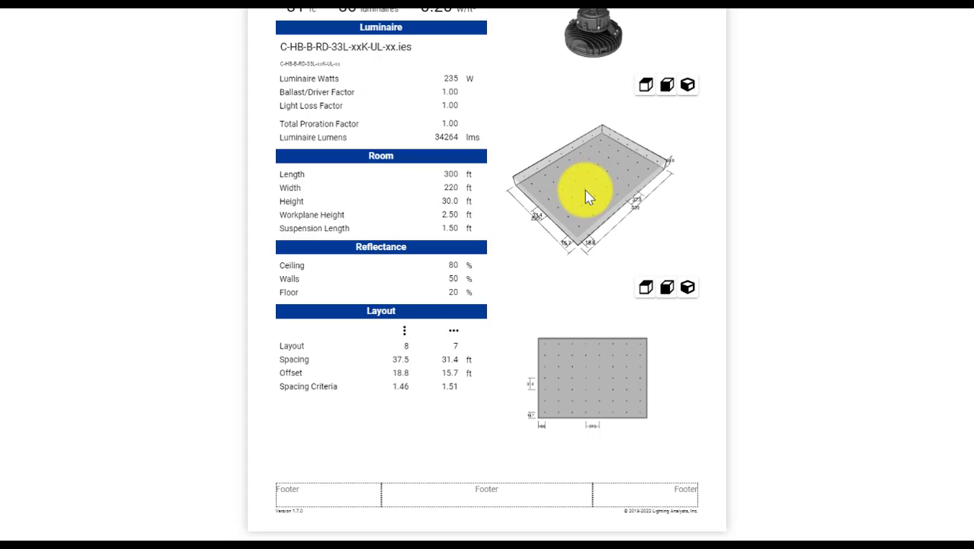
{"action": "left_click_drag", "start_coordinate": [587, 197], "coordinate": [582, 186]}
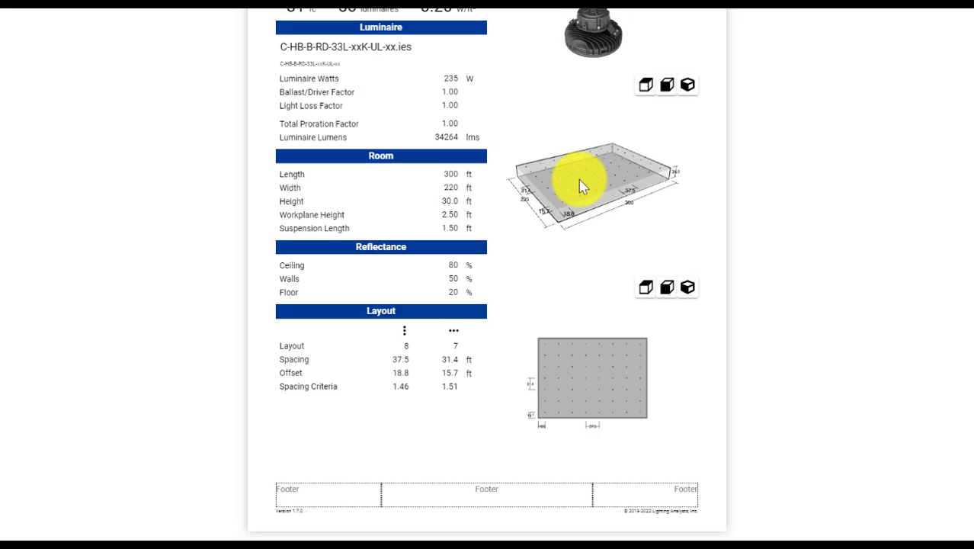
{"action": "left_click", "coordinate": [578, 351]}
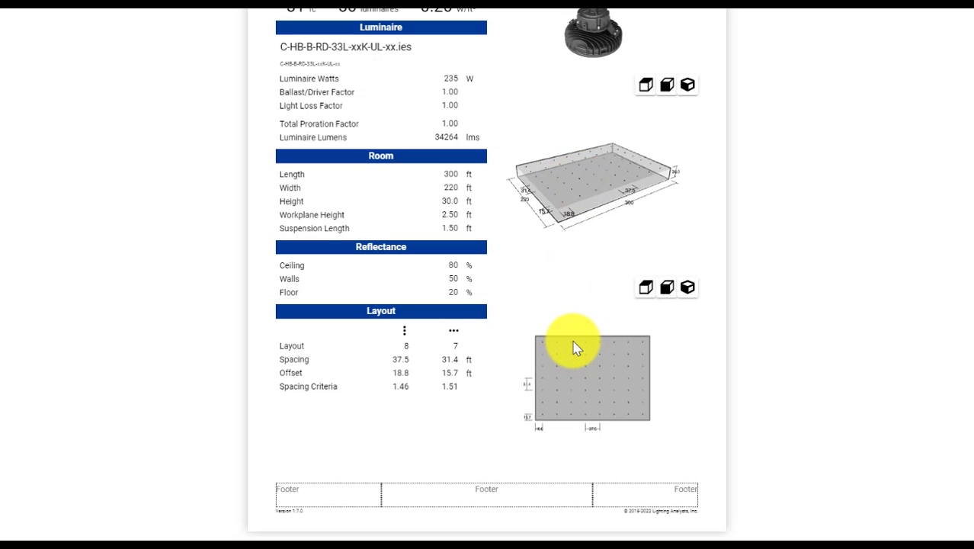
{"action": "left_click", "coordinate": [587, 272]}
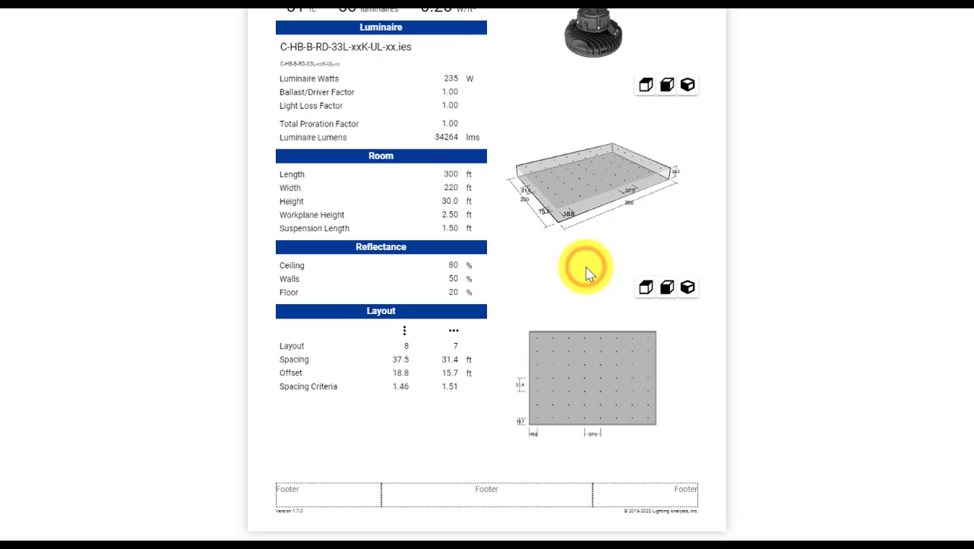